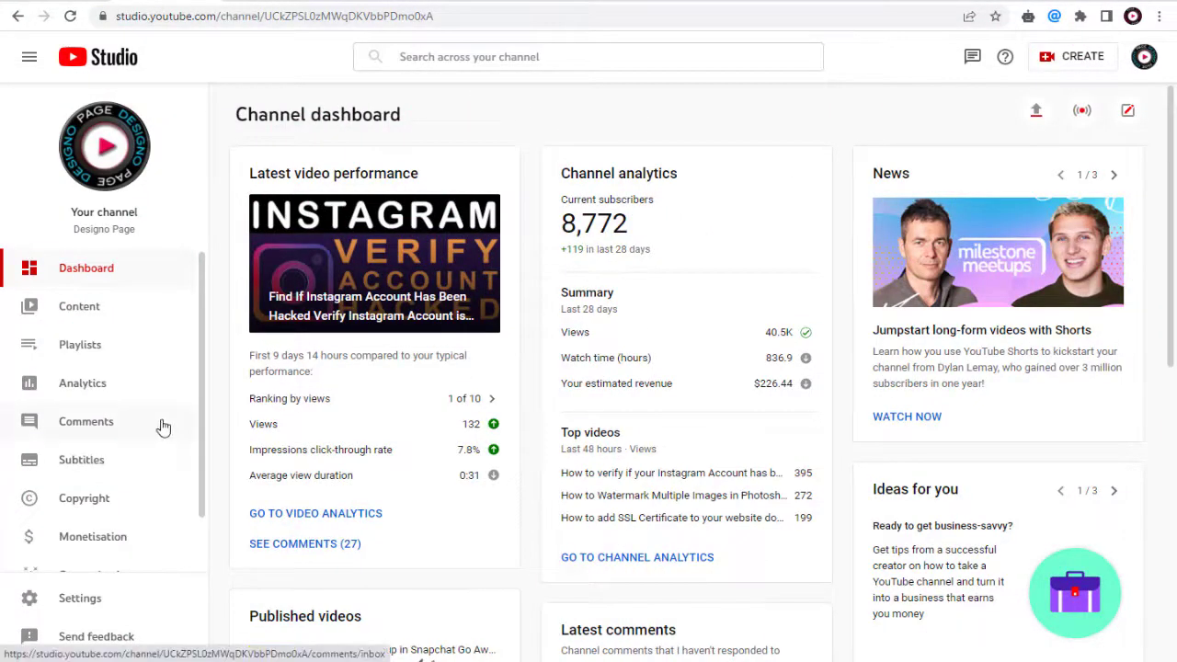
# Step: Go to Channel monetisation from the sidebar and switch to its Shopping section
pyautogui.scroll(-2, 161, 425)
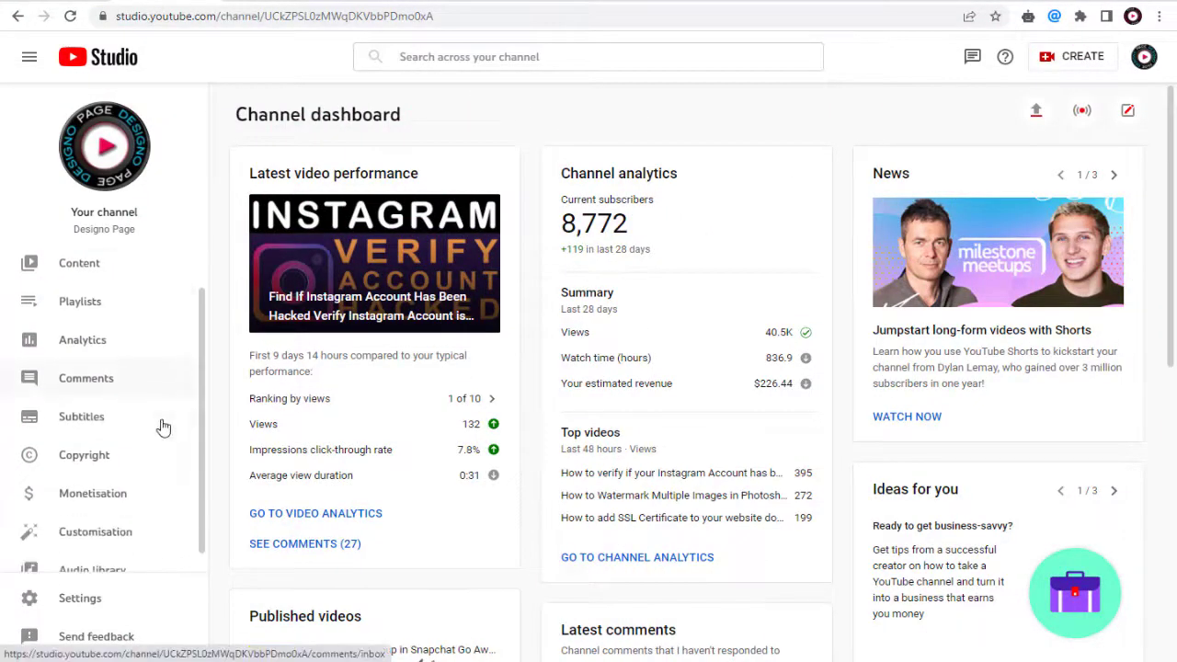
pyautogui.click(93, 475)
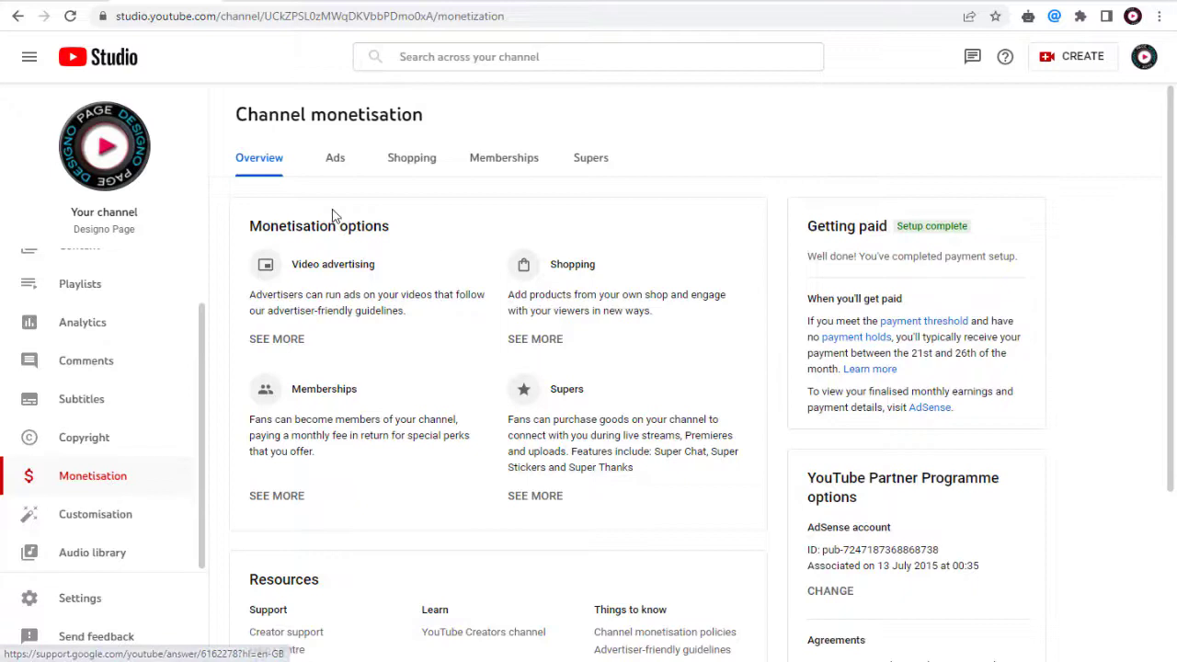
pyautogui.click(331, 163)
pyautogui.click(408, 177)
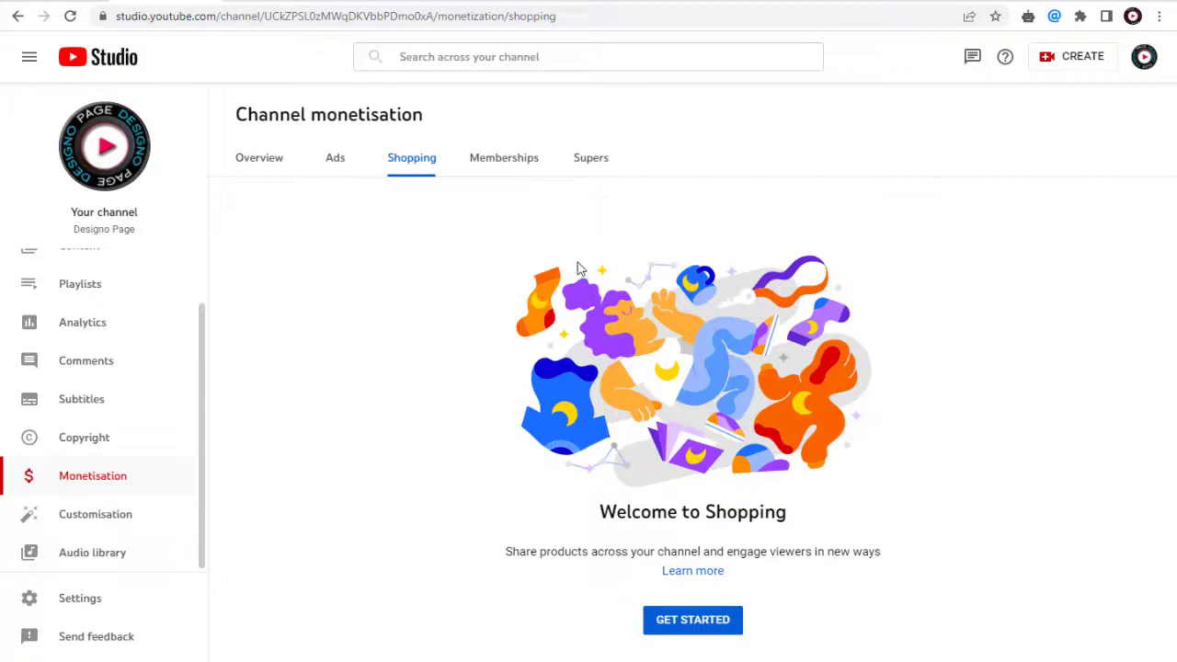
# Step: In the Shopping help article, highlight each channel eligibility requirement, including the 1,000-subscriber minimum
pyautogui.click(692, 570)
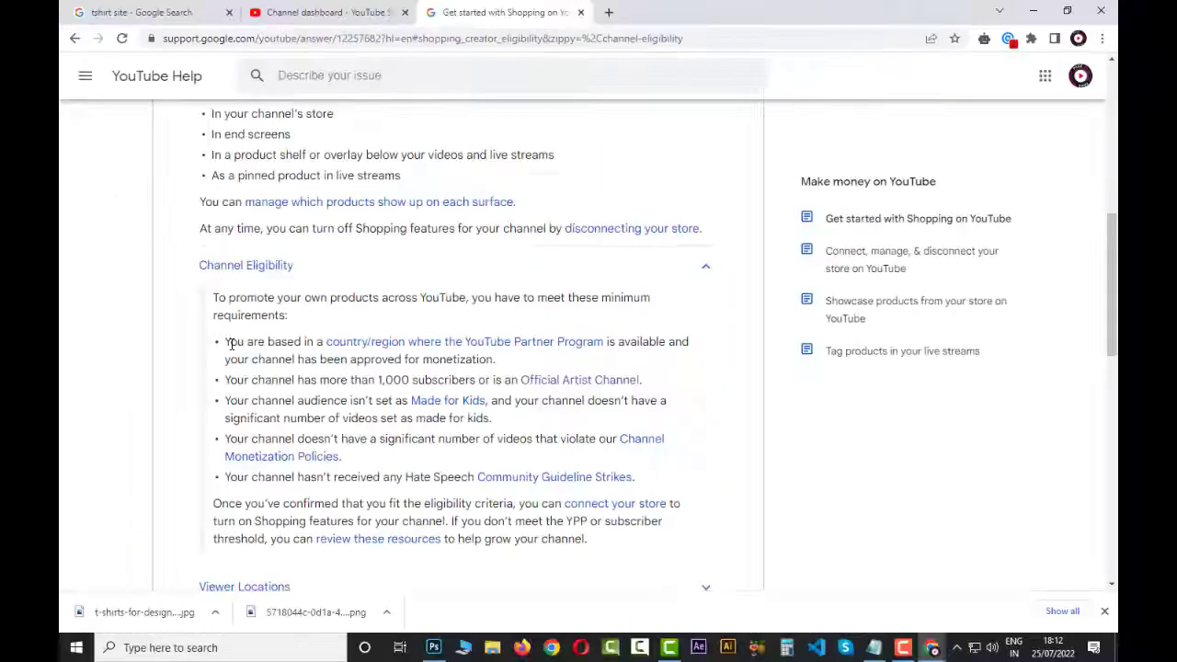
pyautogui.moveTo(226, 342); pyautogui.dragTo(605, 343)
pyautogui.moveTo(377, 380); pyautogui.dragTo(634, 380)
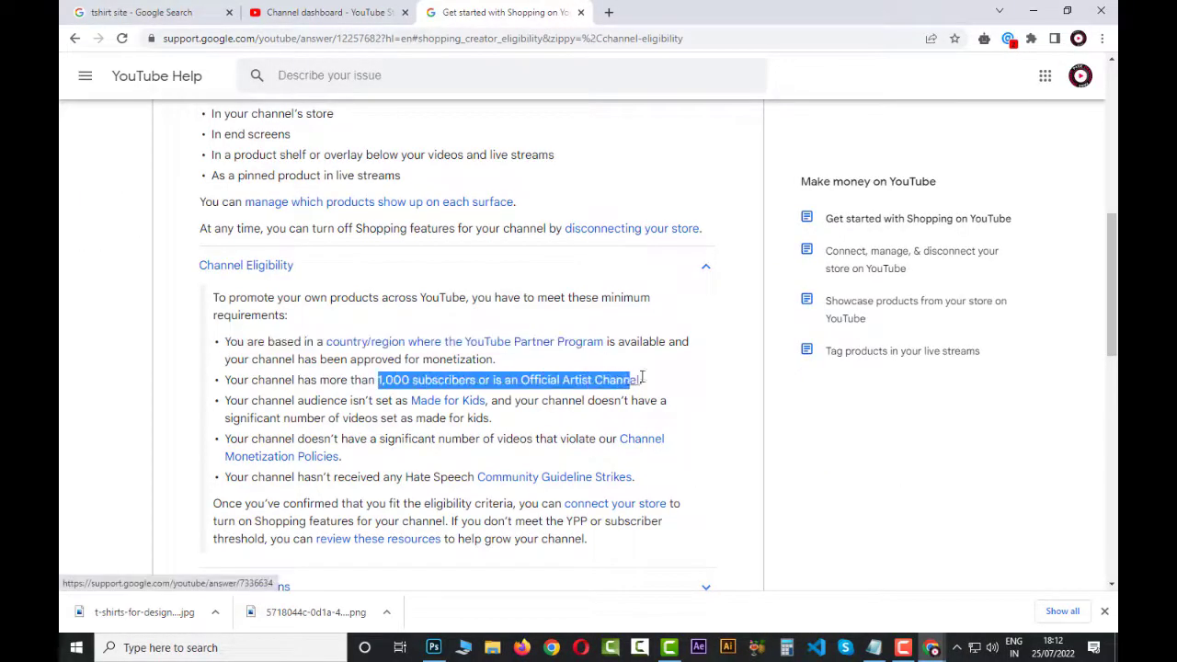
pyautogui.moveTo(251, 401); pyautogui.dragTo(451, 418)
pyautogui.moveTo(225, 438); pyautogui.dragTo(659, 470)
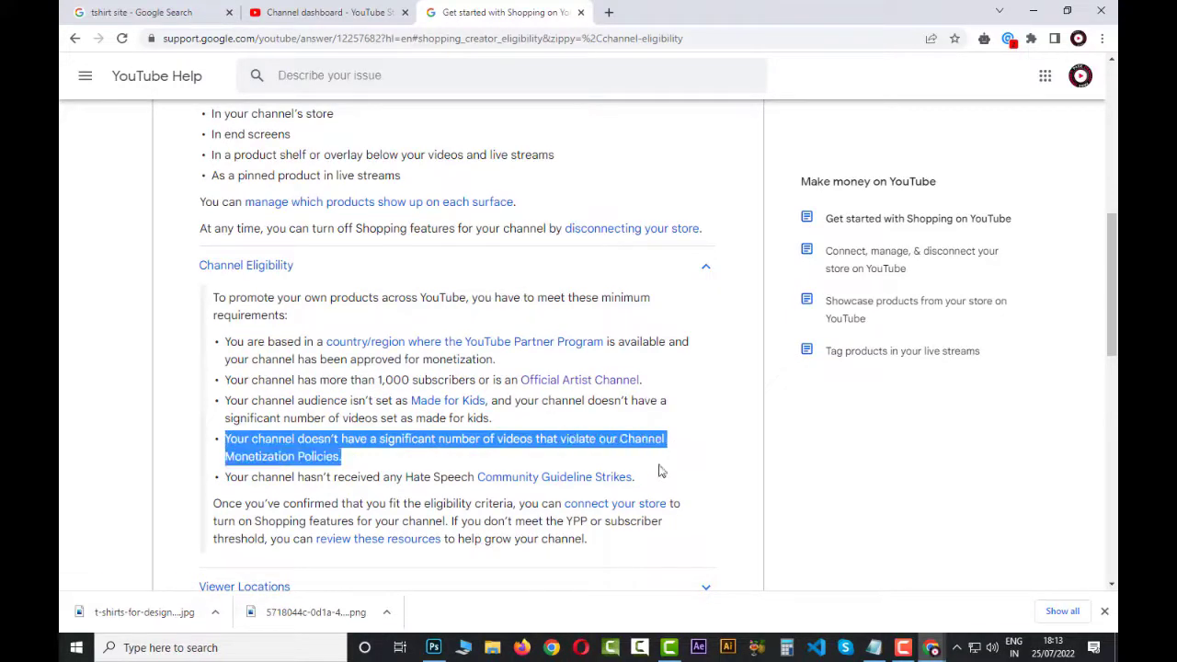
pyautogui.moveTo(404, 477); pyautogui.dragTo(634, 477)
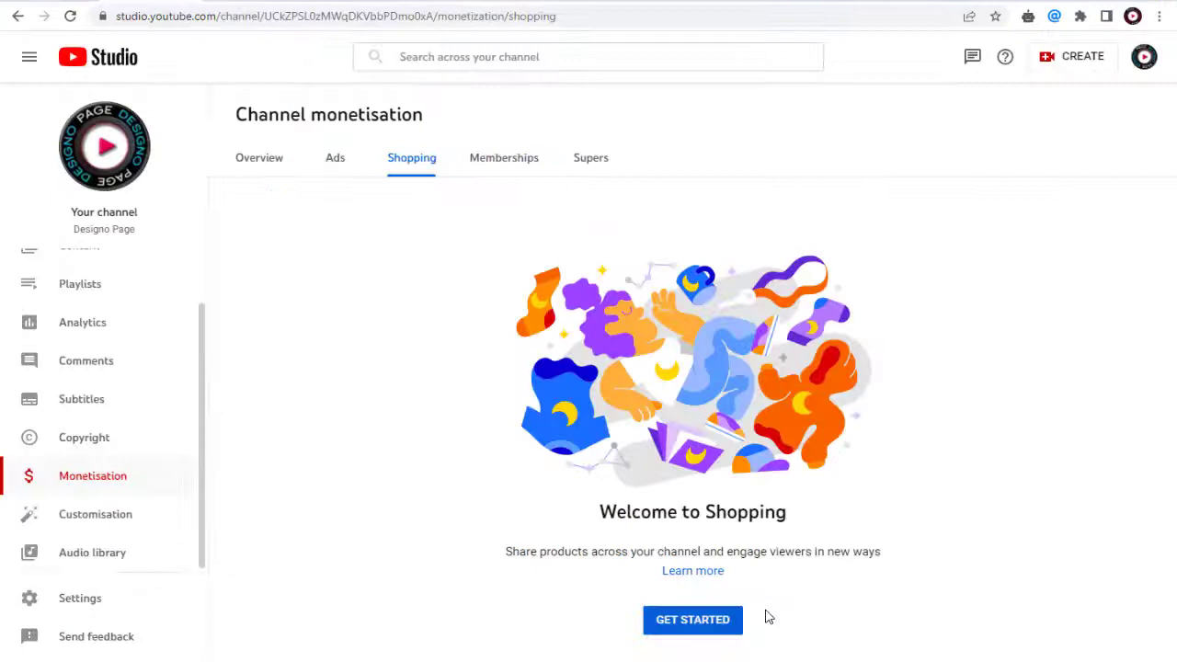
# Step: Start Shopping setup and bring up the shop selection offering Shopify, Spreadshop and Spring
pyautogui.click(734, 619)
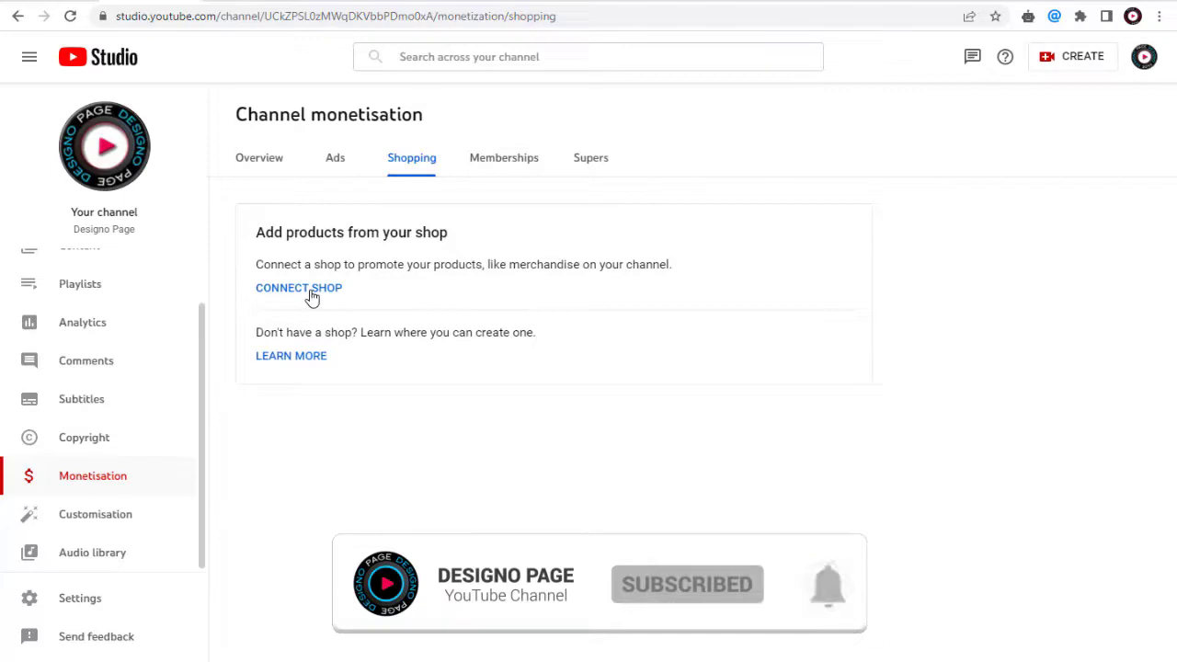
pyautogui.click(311, 292)
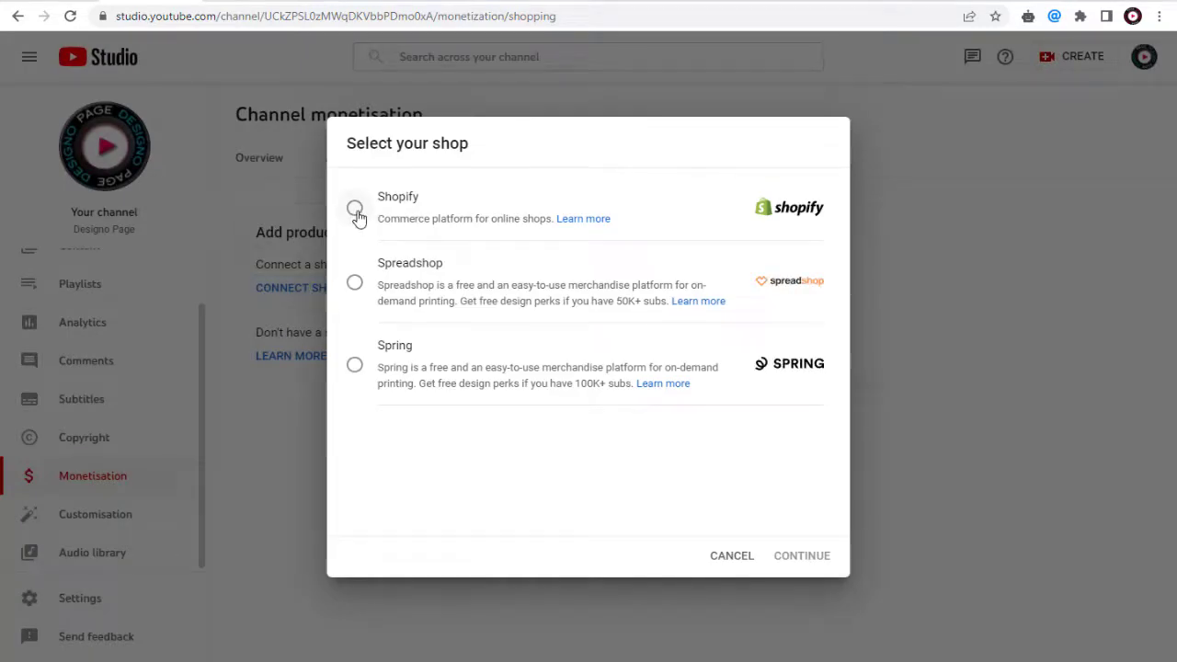
# Step: Choose Spring as the shop platform and agree to and accept its connection terms
pyautogui.click(354, 209)
pyautogui.press('Tab')
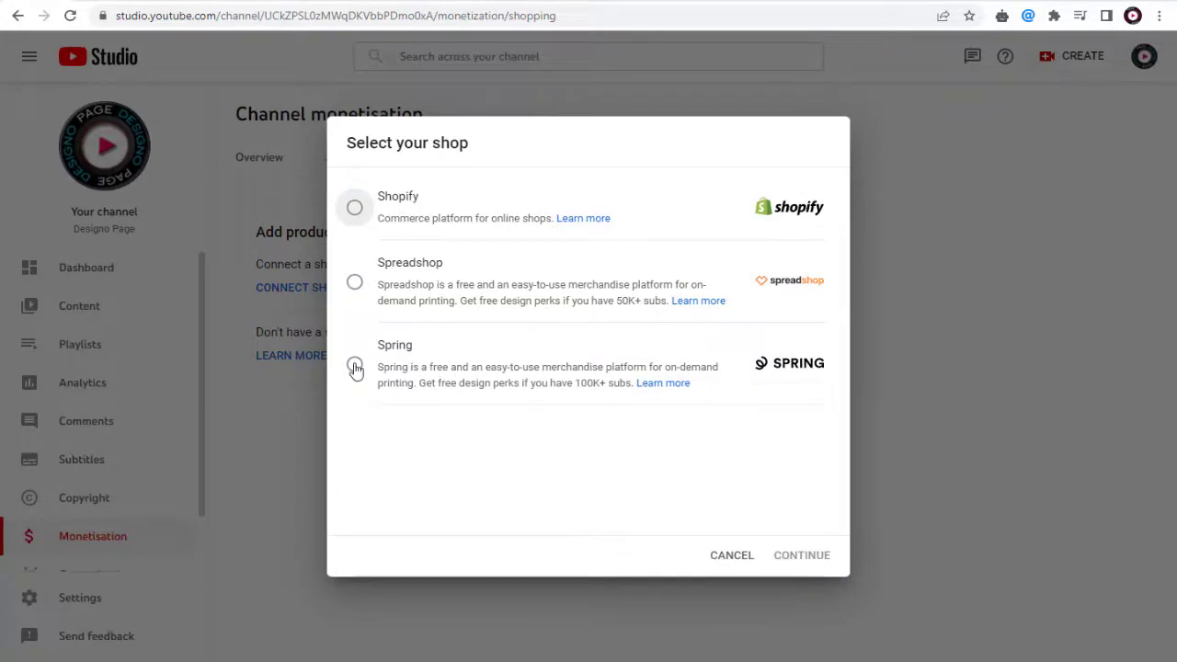
pyautogui.click(355, 365)
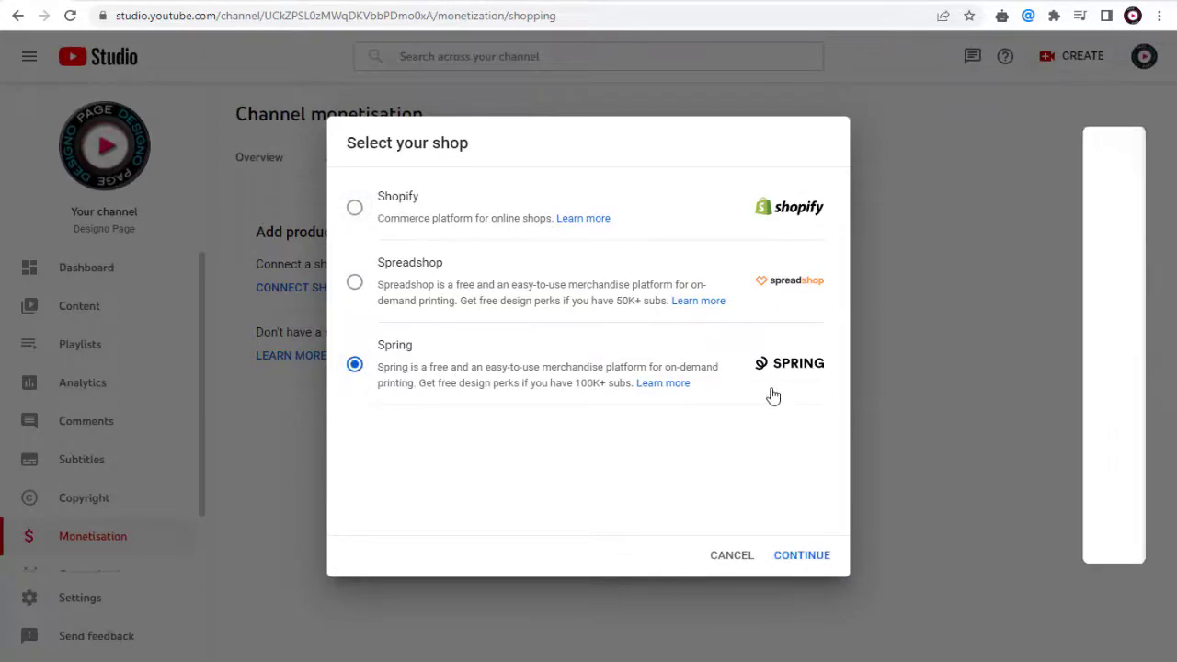
pyautogui.click(813, 559)
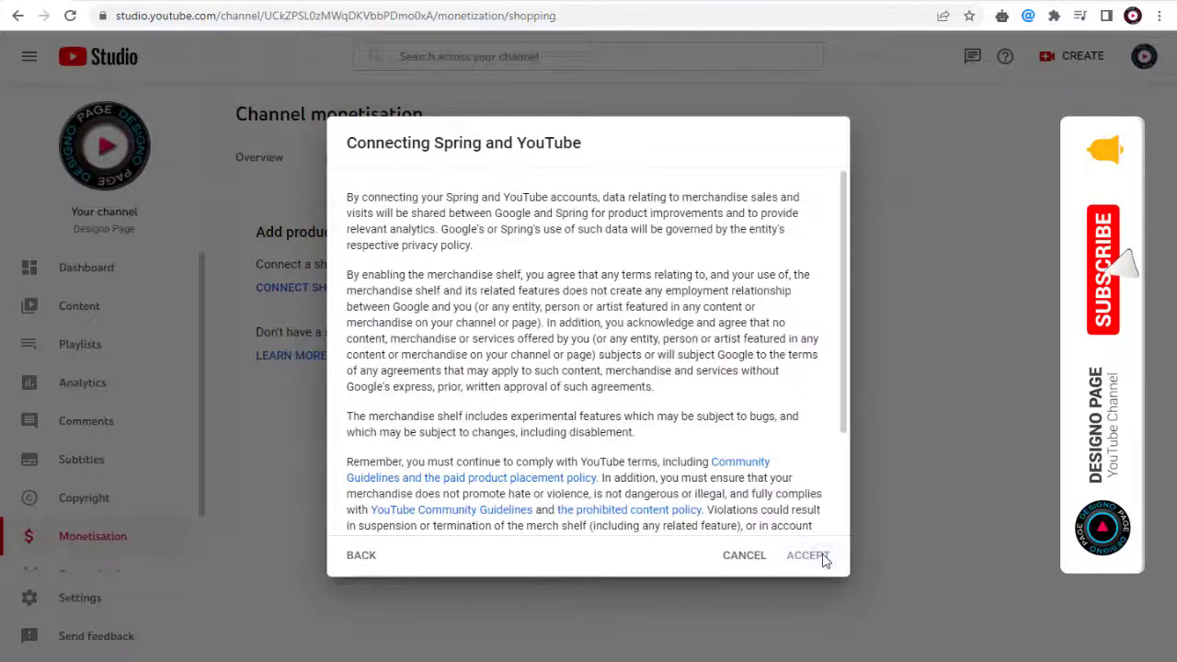
pyautogui.scroll(-3, 486, 457)
pyautogui.click(353, 505)
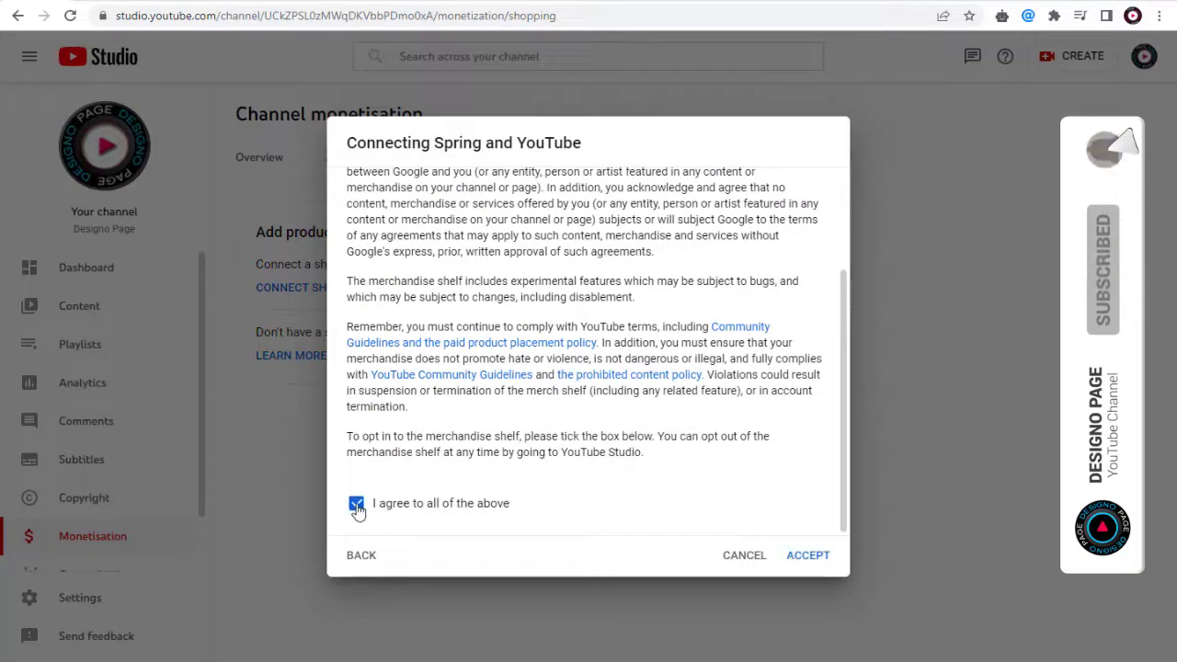
pyautogui.click(802, 562)
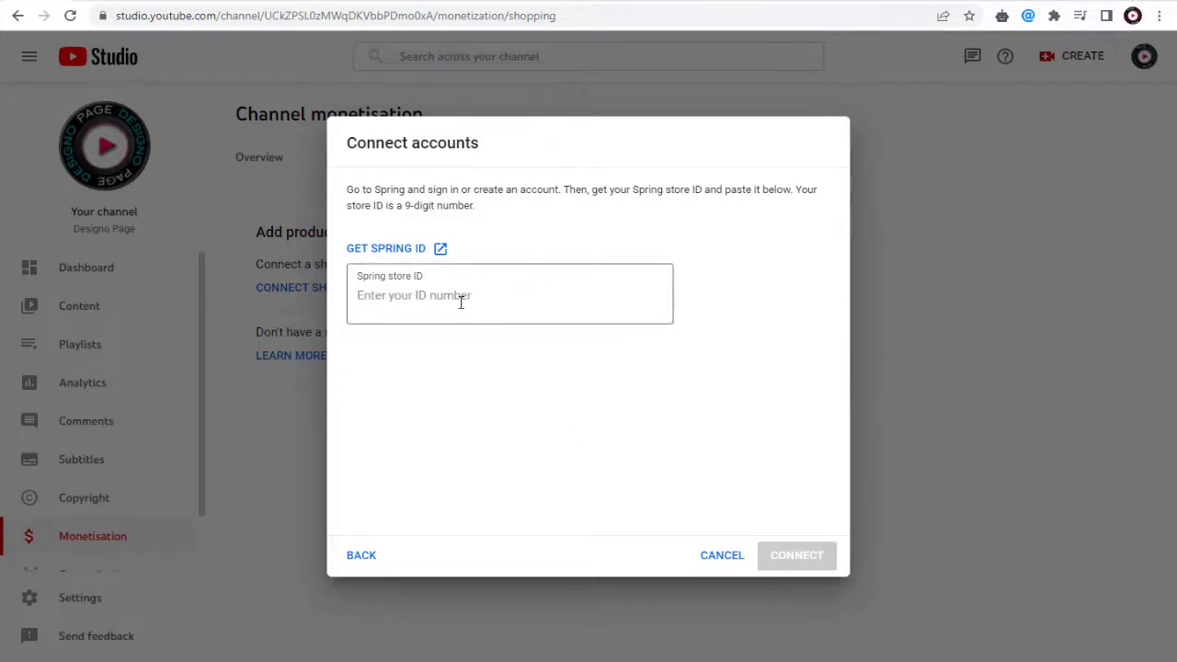
# Step: Get the Spring store ID from Spring and copy it
pyautogui.click(440, 257)
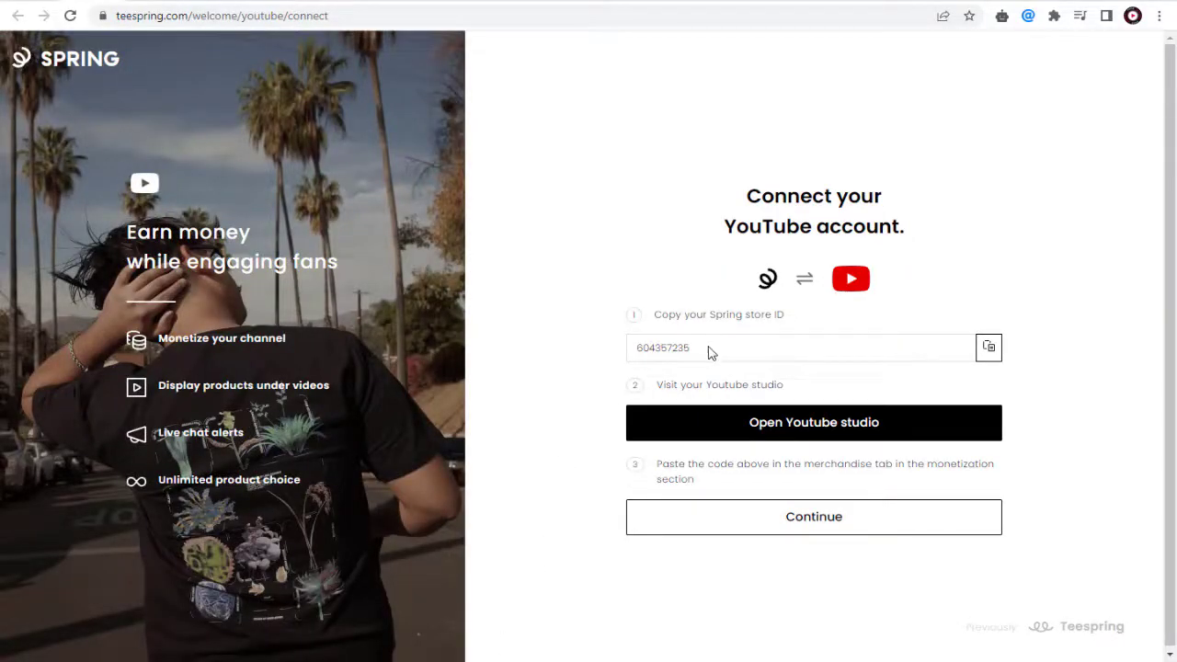
pyautogui.moveTo(708, 352); pyautogui.dragTo(632, 354)
pyautogui.rightClick(660, 354)
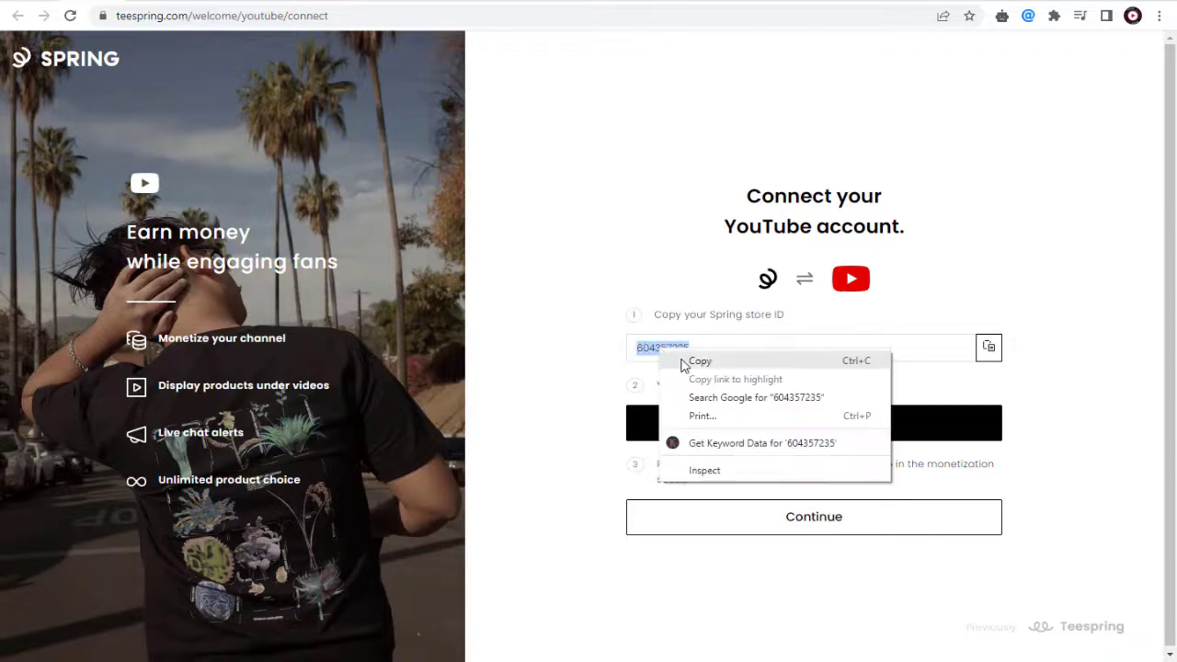
pyautogui.click(714, 363)
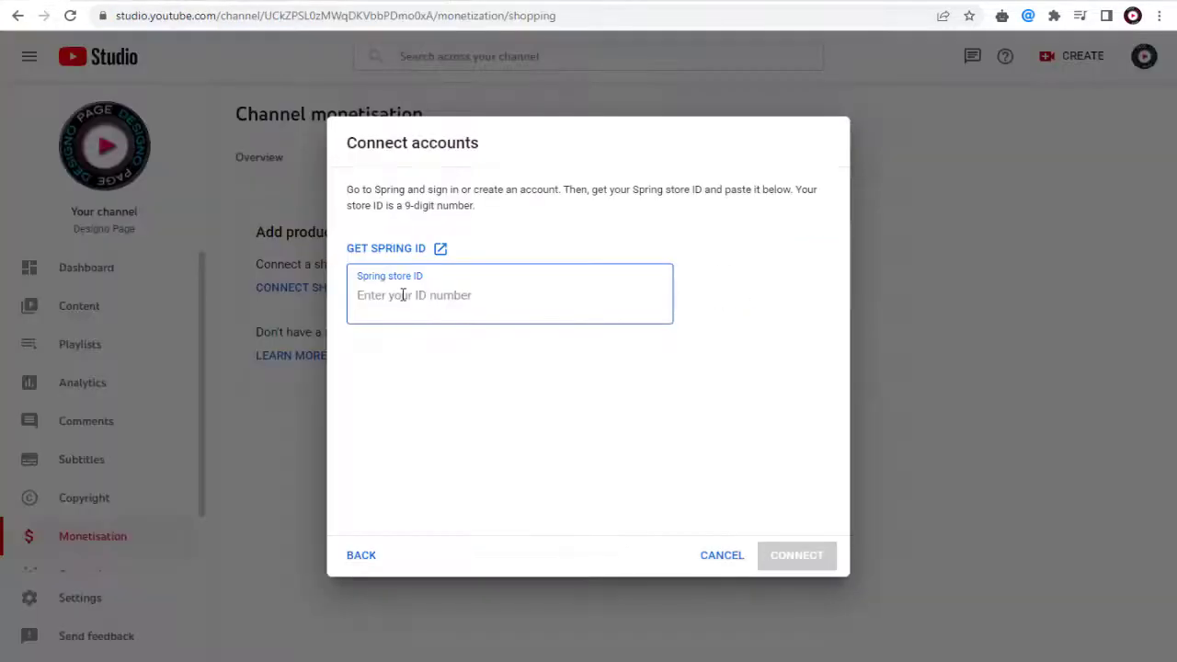
# Step: Paste the copied ID into the Spring store ID field and connect the Spring shop
pyautogui.hotkey('ctrl', 'v')
pyautogui.click(557, 442)
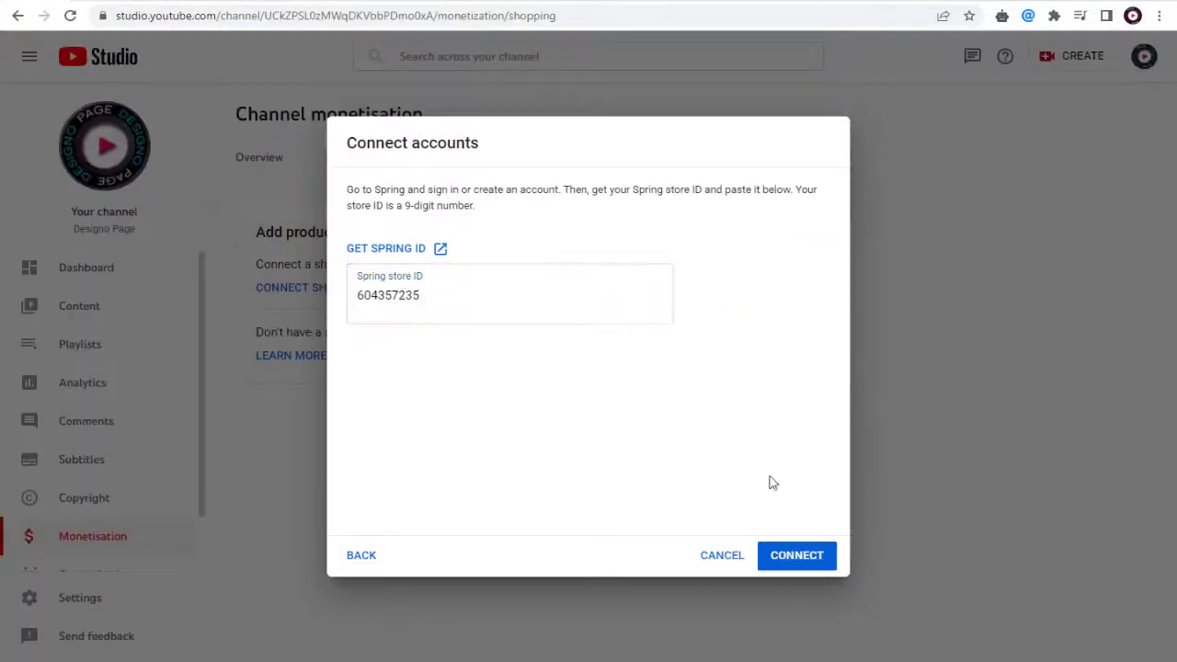
pyautogui.click(798, 559)
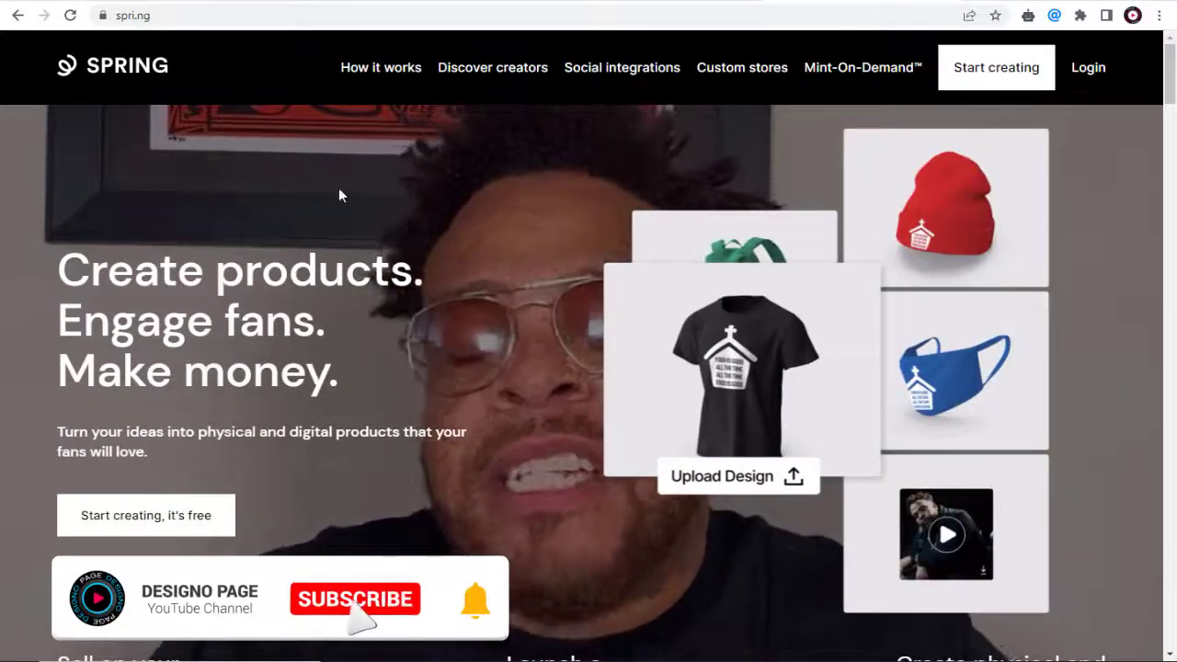
# Step: Scroll through Spring's product grid of DESIGN IS A RIVER T-shirts, hoodie and sticker
pyautogui.scroll(-4, 339, 189)
pyautogui.scroll(-4, 340, 188)
pyautogui.scroll(-3, 340, 198)
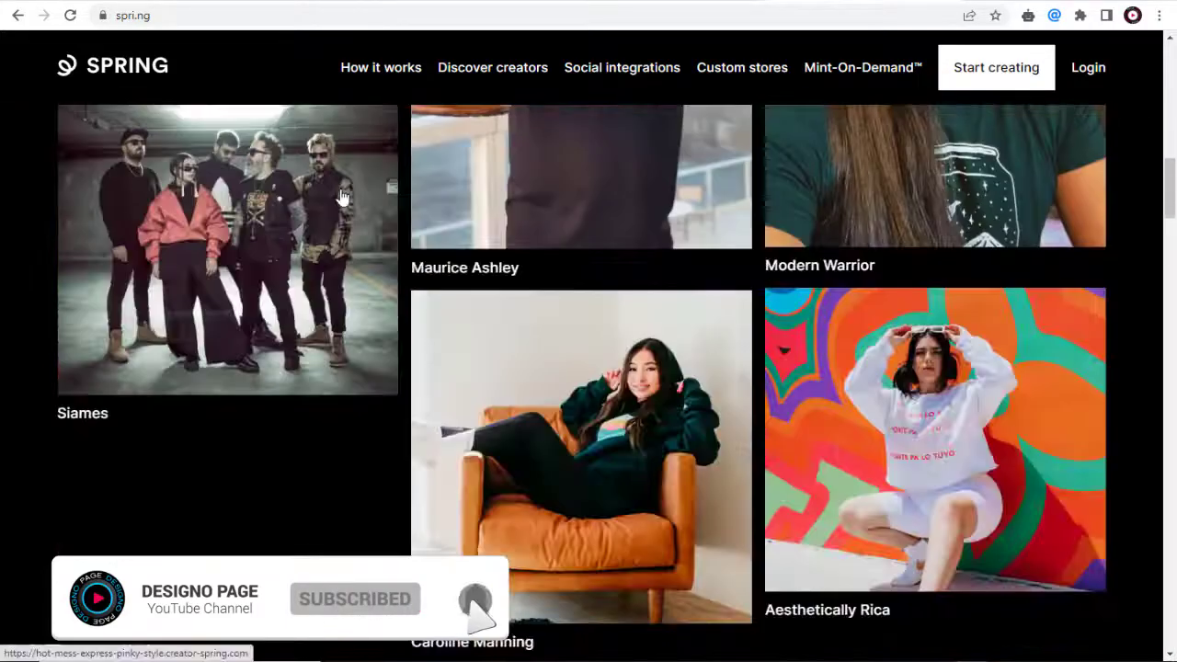
pyautogui.scroll(10, 339, 194)
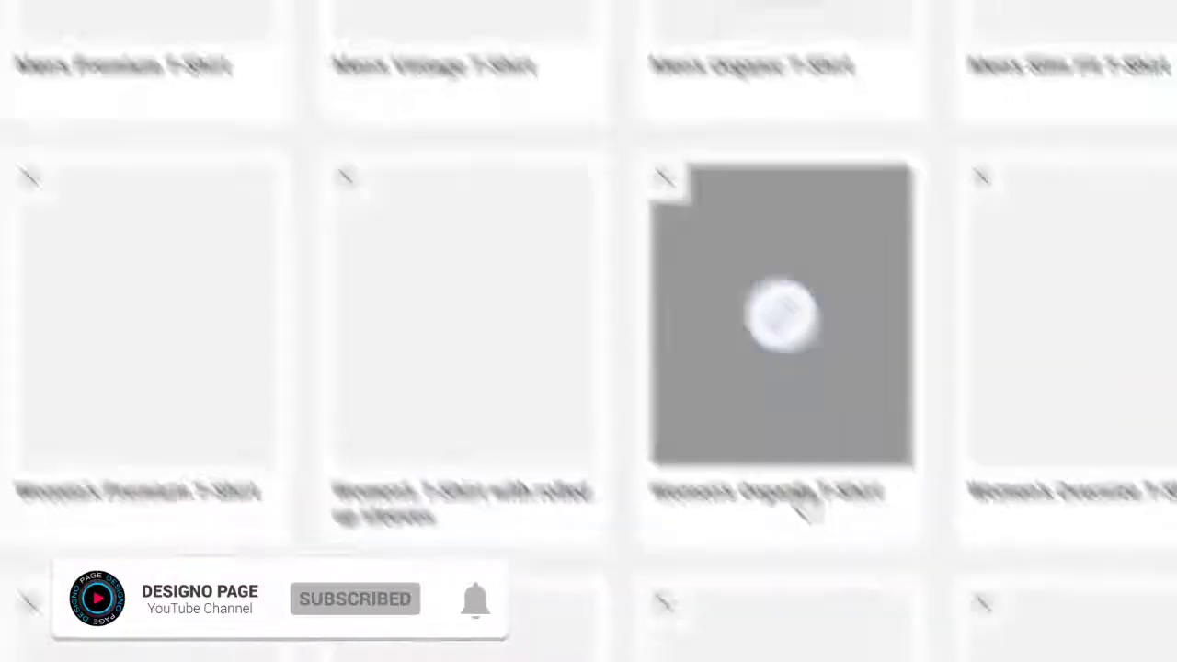
pyautogui.scroll(-2, 725, 427)
pyautogui.scroll(5, 726, 432)
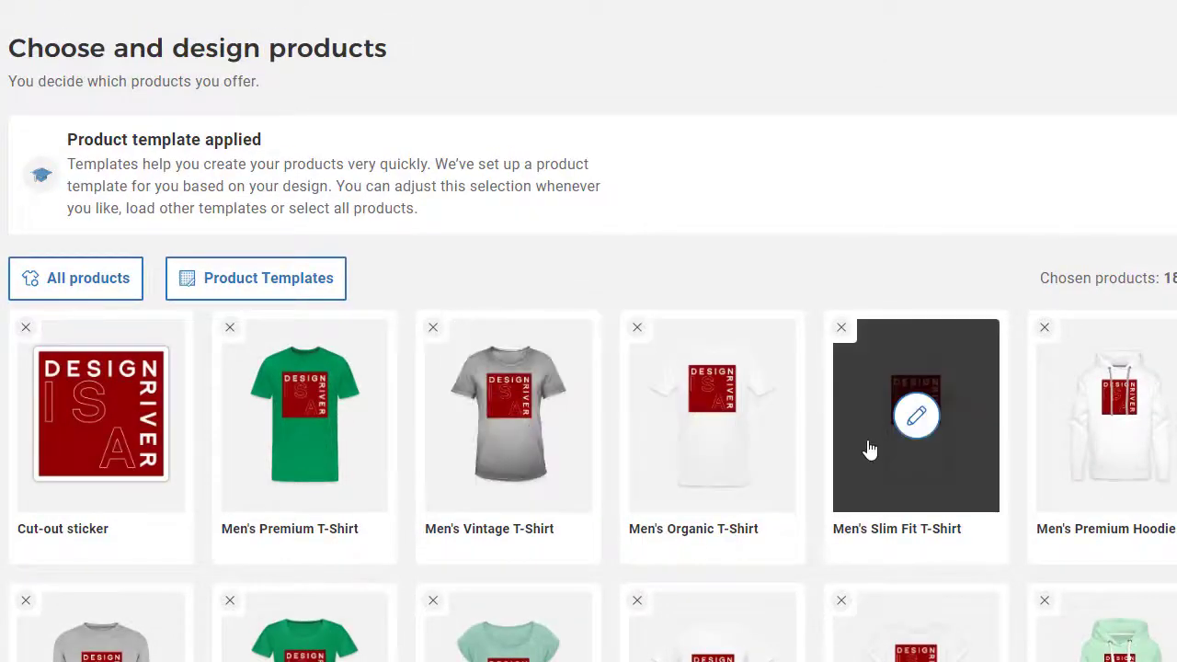
pyautogui.scroll(-5, 870, 447)
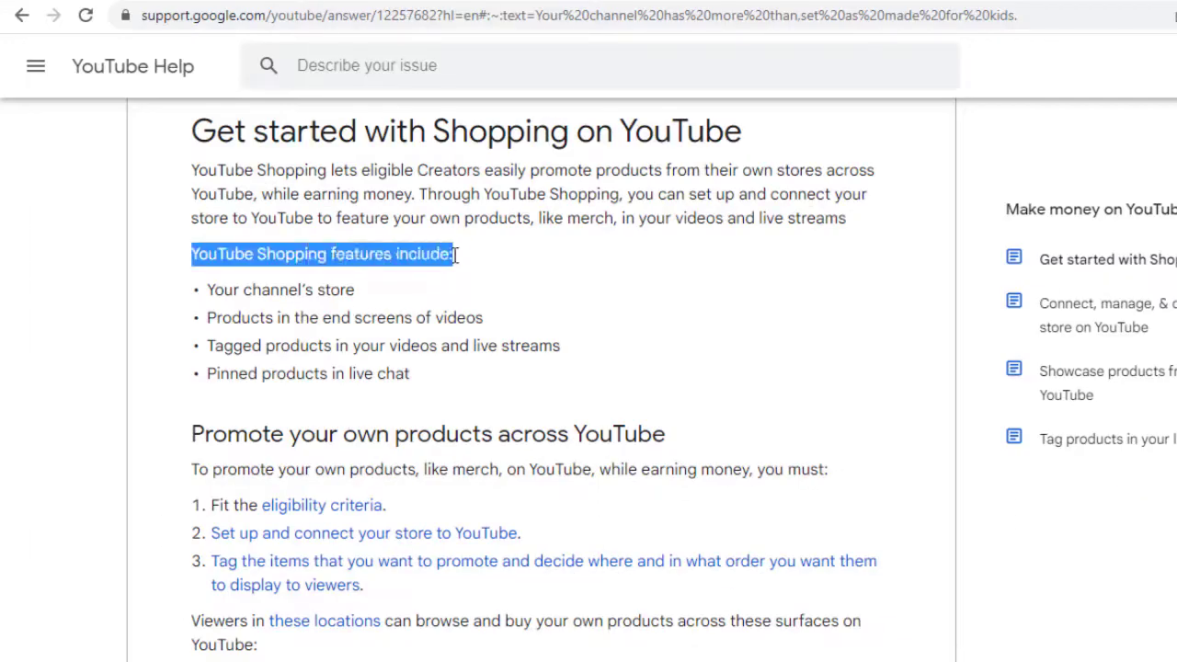
pyautogui.click(394, 284)
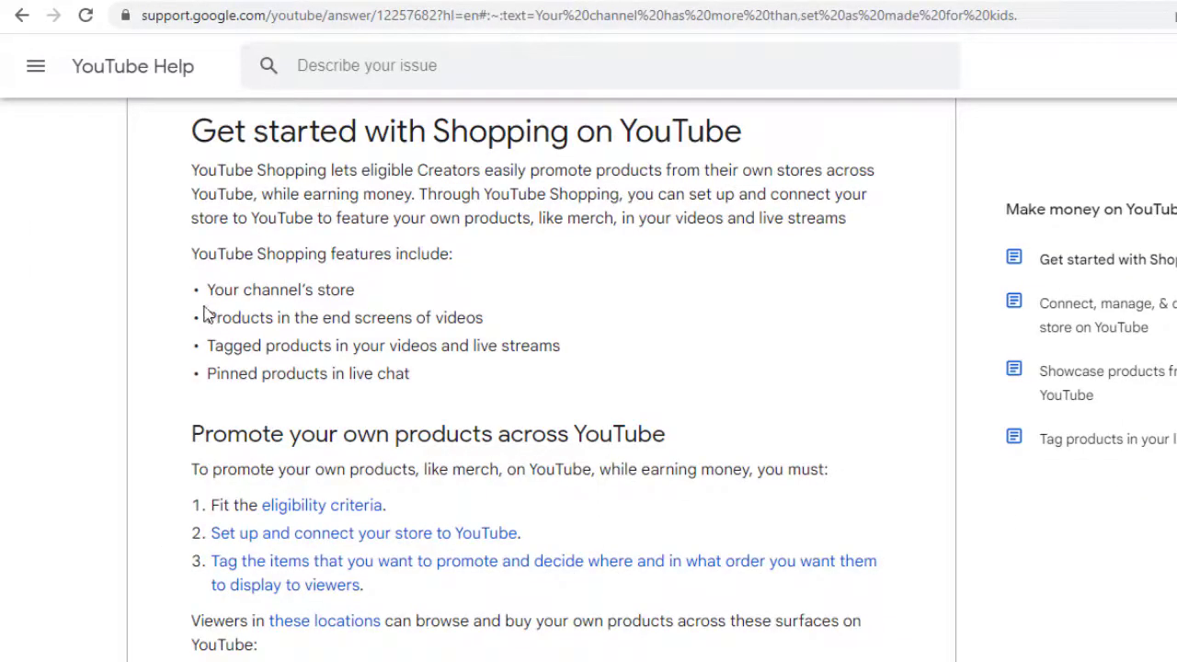
pyautogui.moveTo(218, 320); pyautogui.dragTo(503, 324)
pyautogui.click(437, 406)
pyautogui.moveTo(210, 350); pyautogui.dragTo(562, 347)
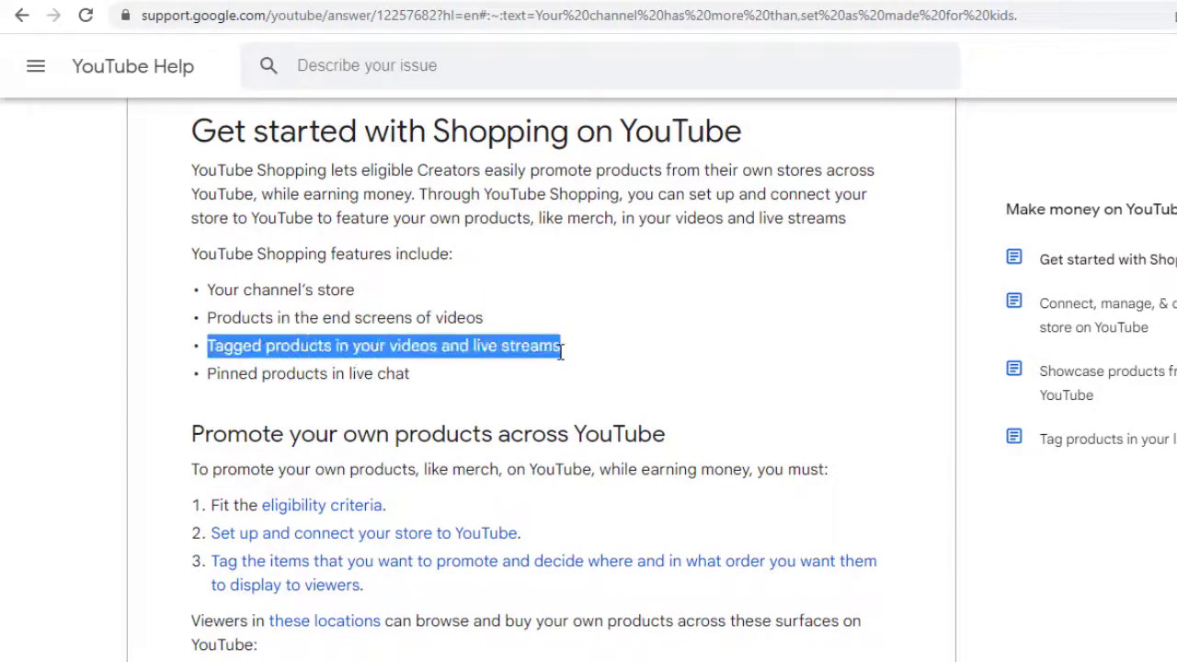
pyautogui.click(527, 369)
pyautogui.moveTo(474, 346); pyautogui.dragTo(556, 348)
pyautogui.click(473, 346)
pyautogui.moveTo(473, 346); pyautogui.dragTo(563, 347)
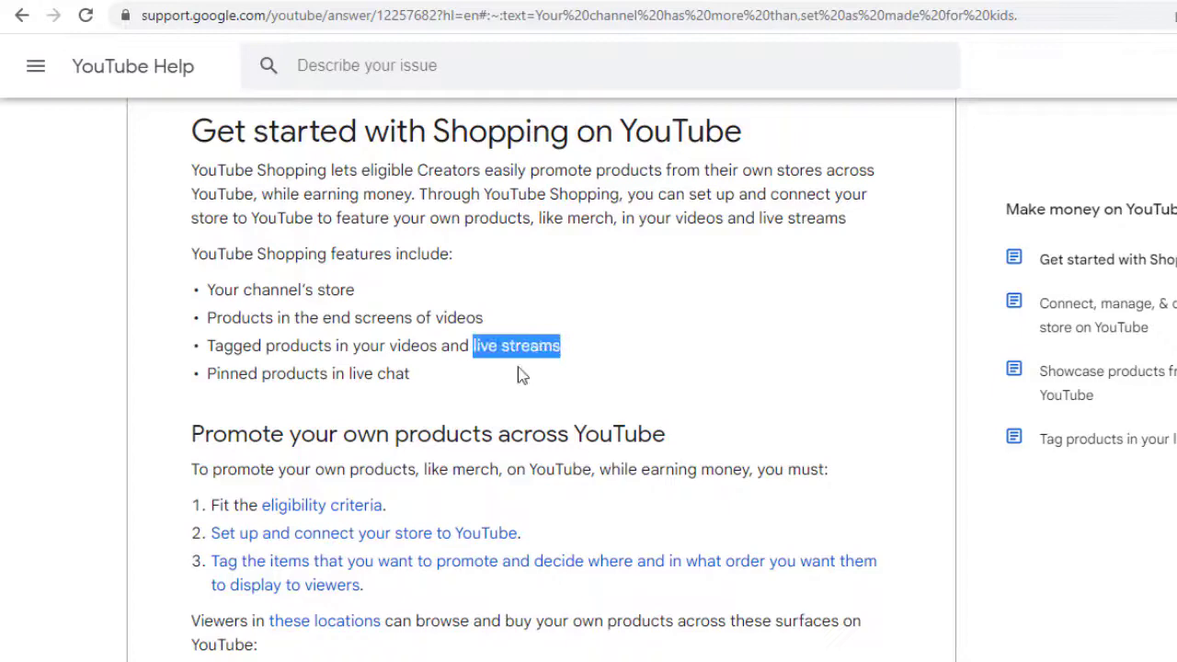
pyautogui.click(520, 381)
pyautogui.moveTo(210, 372); pyautogui.dragTo(398, 374)
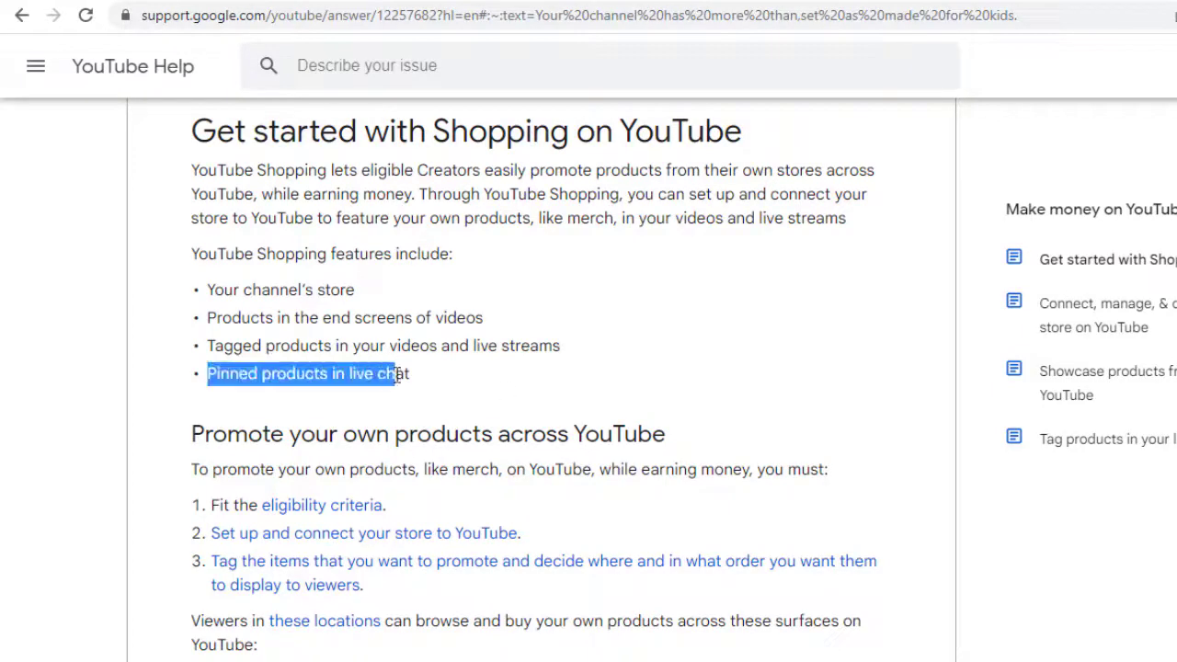
pyautogui.click(375, 405)
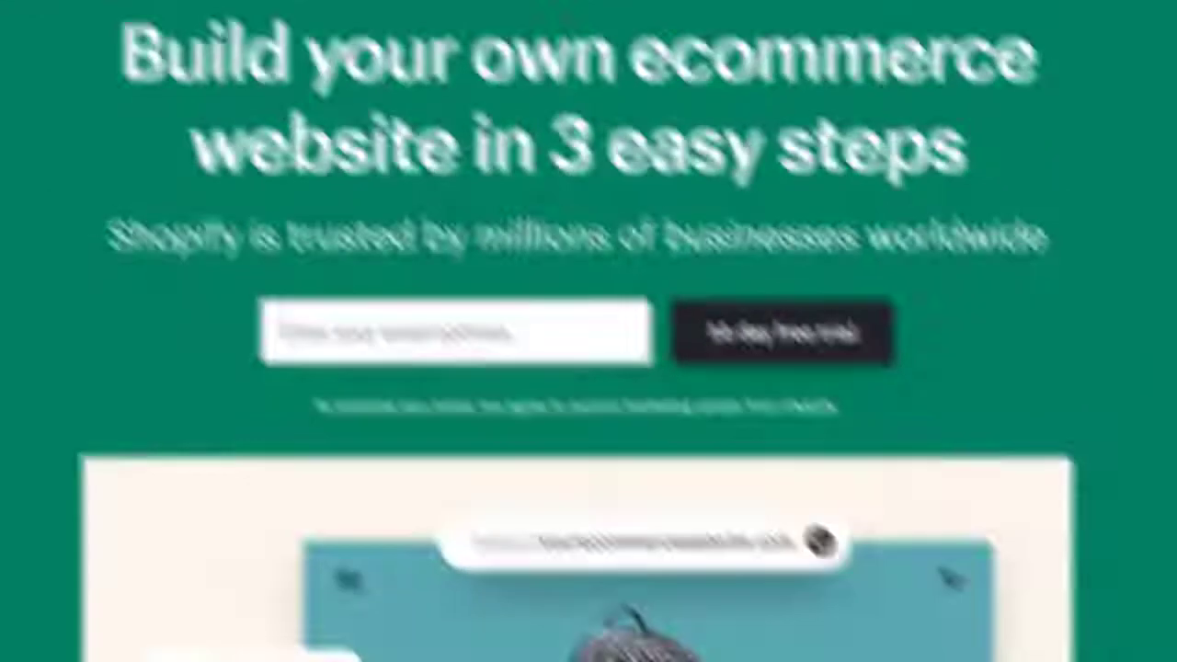